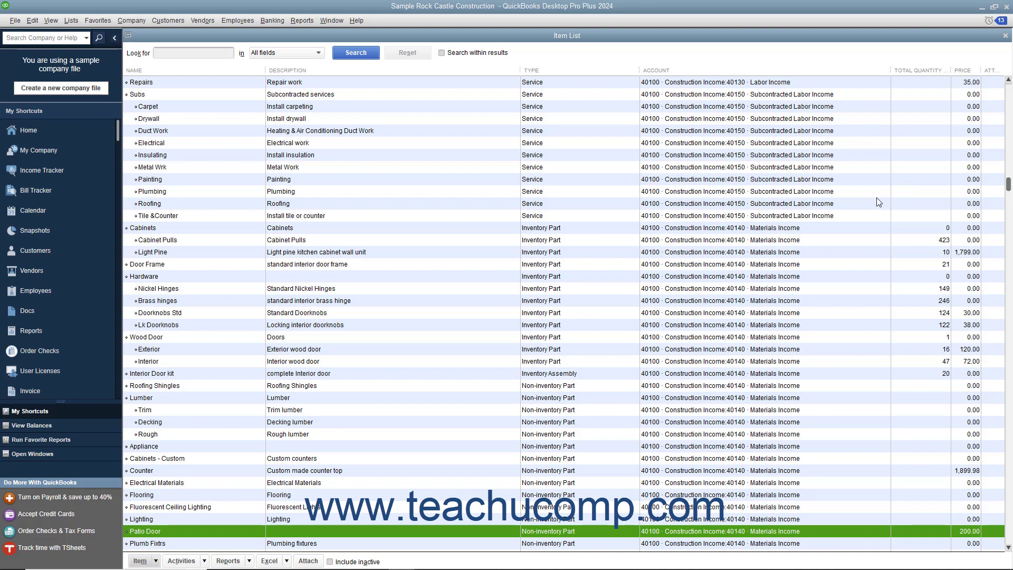
Open the Price Level List from Lists and start a new price level.
{"action": "left_click", "coordinate": [79, 25]}
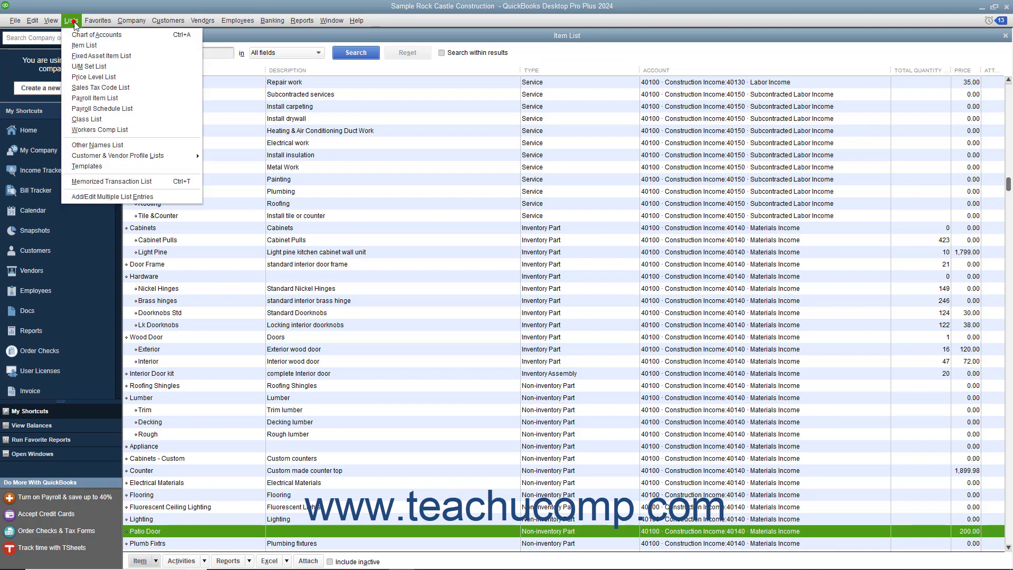
{"action": "left_click", "coordinate": [96, 79]}
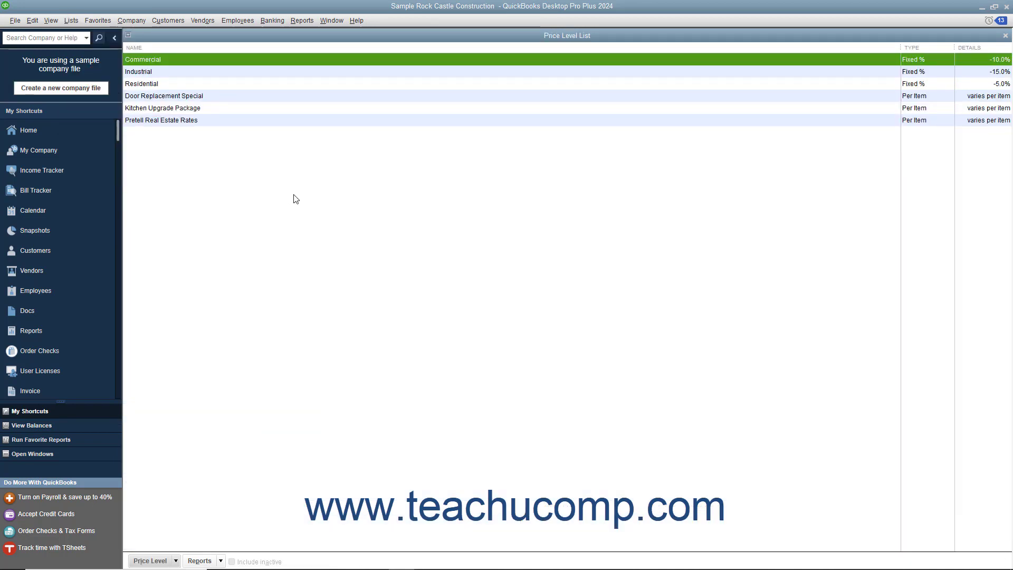
{"action": "left_click", "coordinate": [165, 561]}
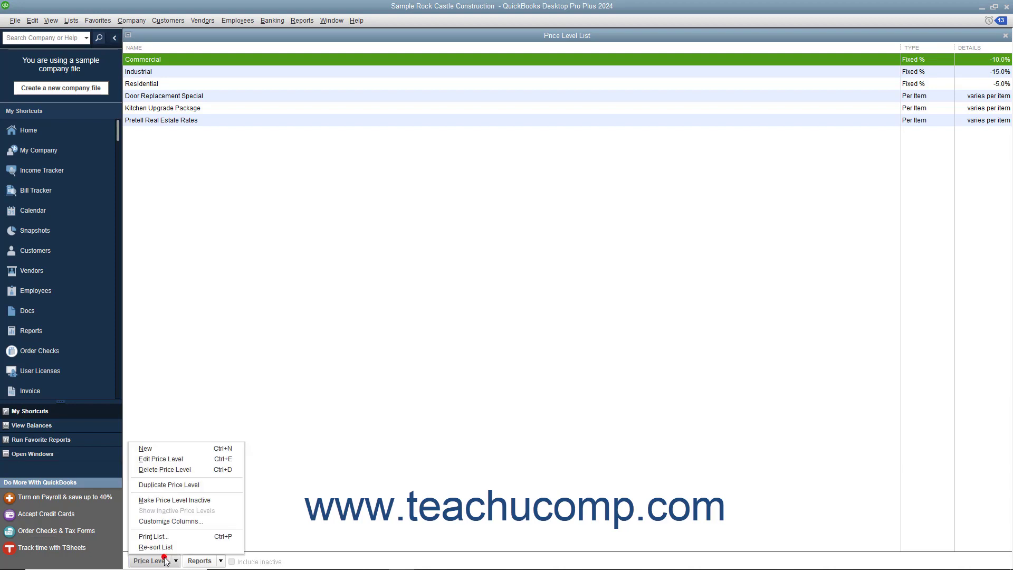
{"action": "left_click", "coordinate": [164, 453]}
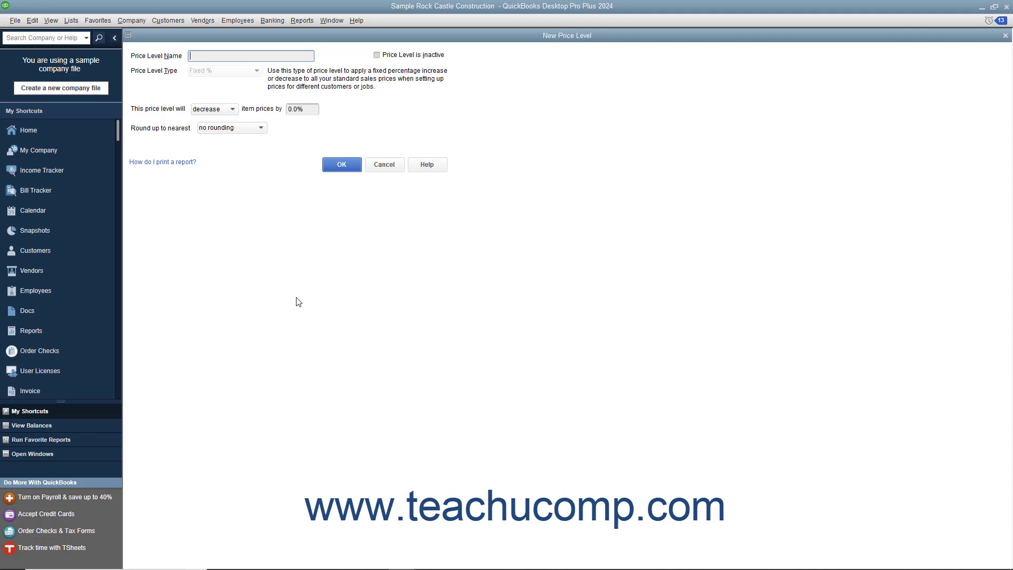
Name the level 'Sale Price', set it to decrease prices by 7.5%, with no rounding.
{"action": "left_click", "coordinate": [217, 57]}
{"action": "type", "text": "Sale Price"}
{"action": "left_click", "coordinate": [224, 111]}
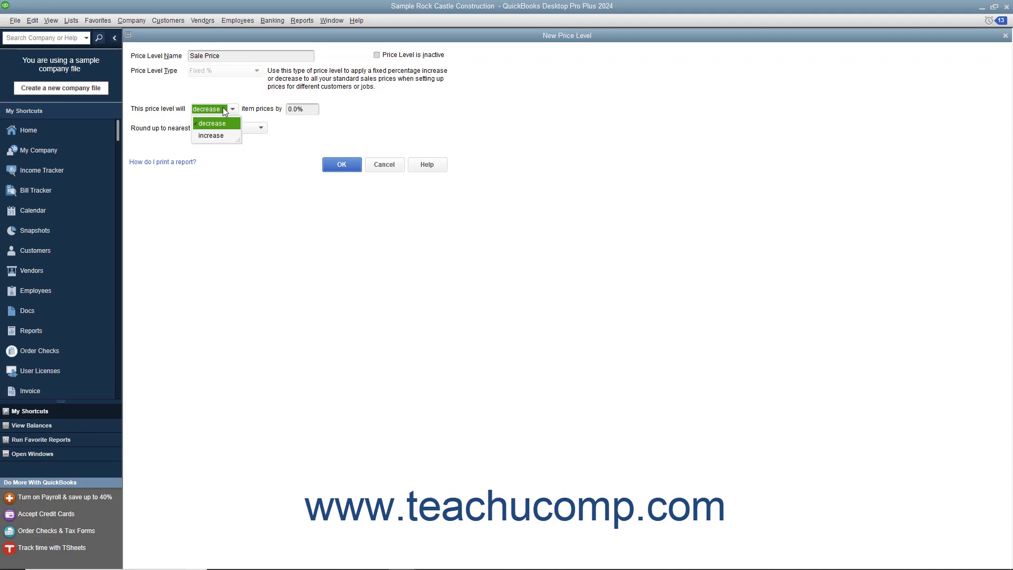
{"action": "left_click", "coordinate": [221, 124]}
{"action": "left_click", "coordinate": [302, 109]}
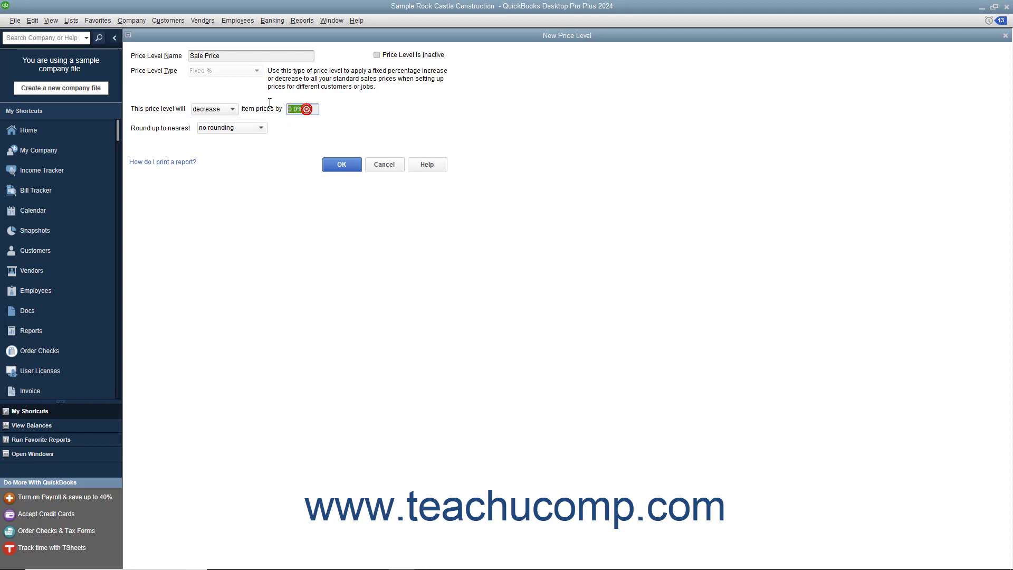
{"action": "type", "text": "7.5%"}
{"action": "left_click", "coordinate": [254, 134]}
{"action": "left_click", "coordinate": [255, 130]}
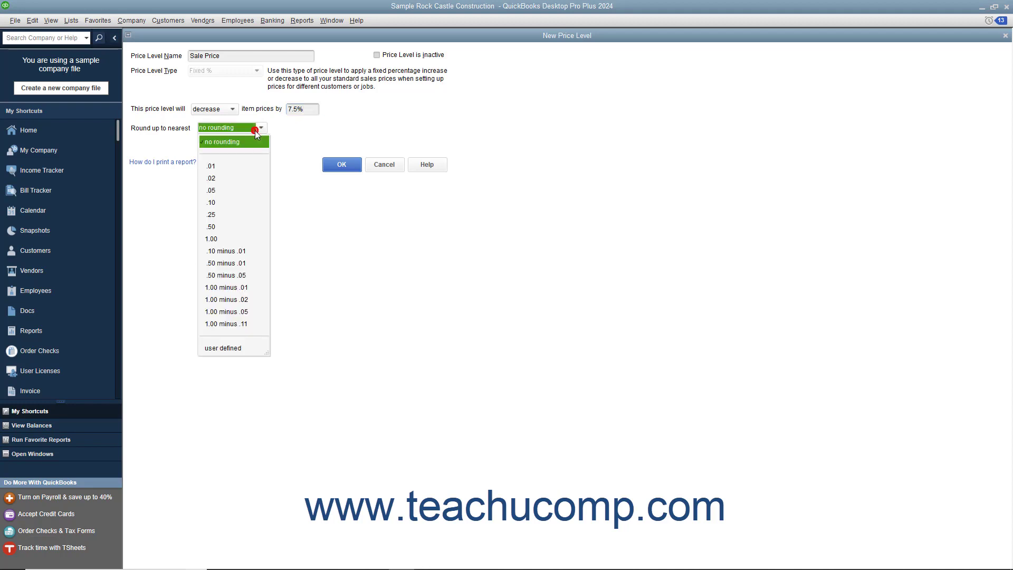
{"action": "left_click", "coordinate": [254, 131]}
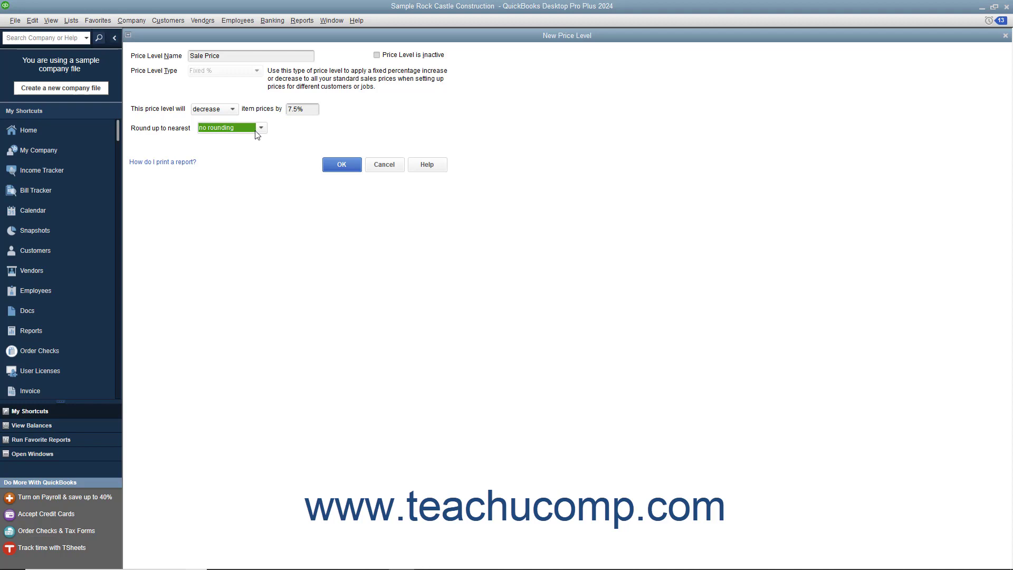
Save the Sale Price level and close the Price Level List.
{"action": "left_click", "coordinate": [342, 164]}
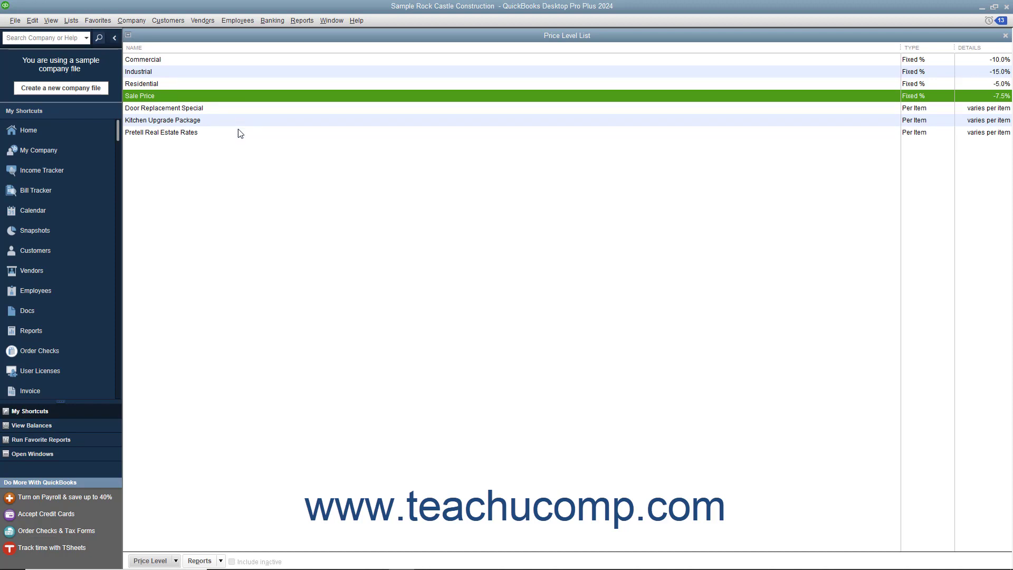
{"action": "left_click", "coordinate": [159, 562]}
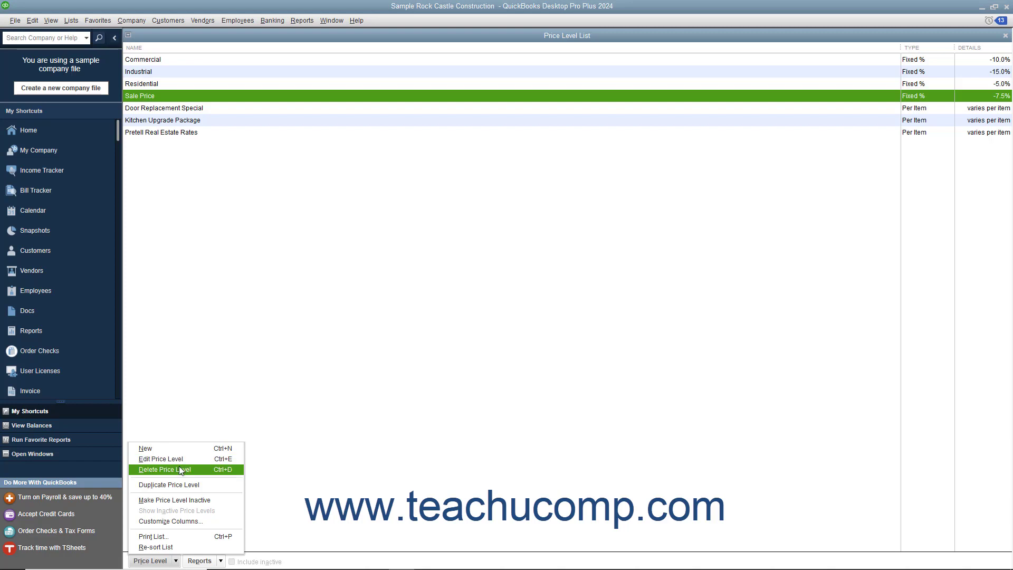
{"action": "left_click", "coordinate": [327, 313]}
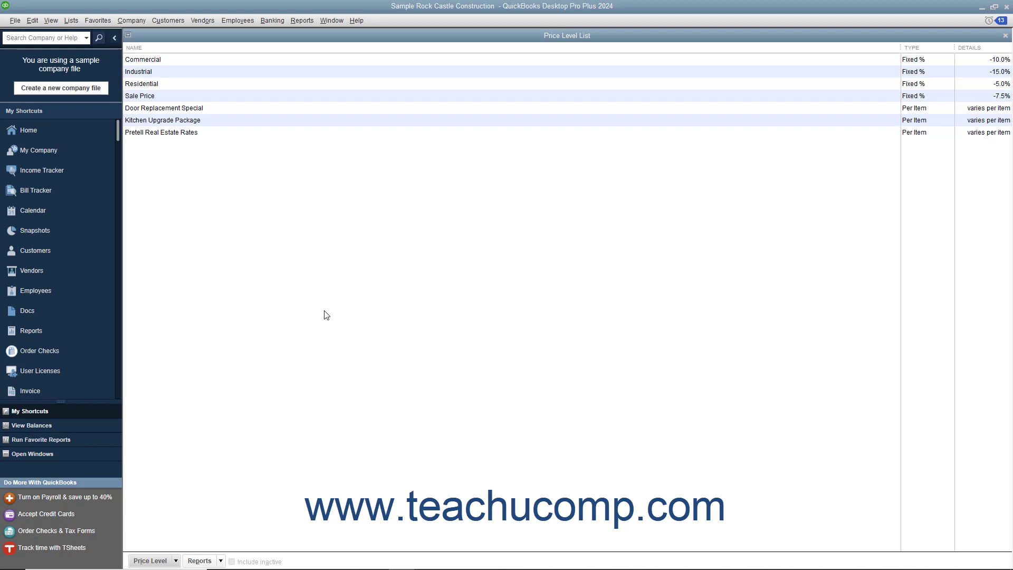
{"action": "left_click", "coordinate": [1006, 35]}
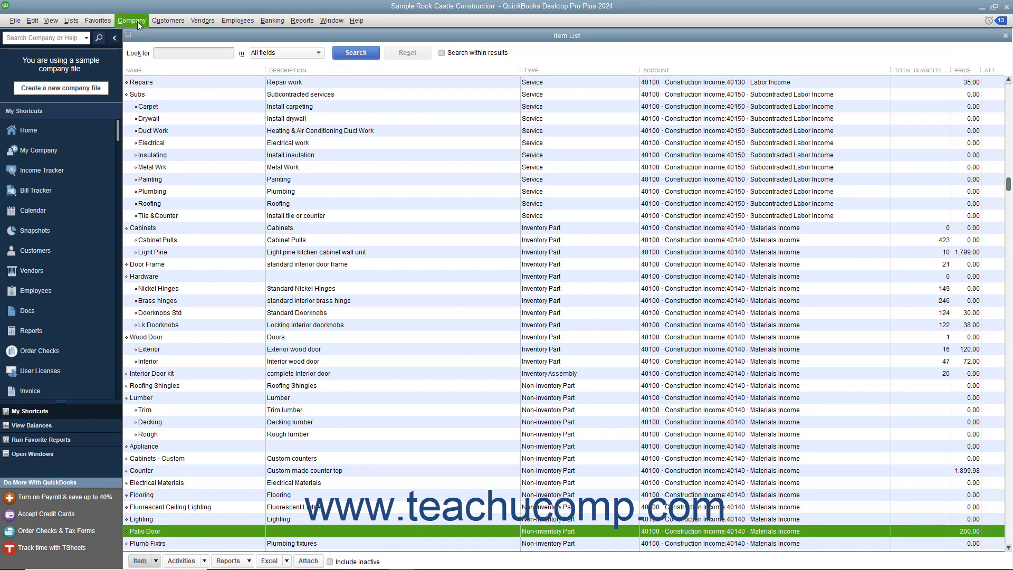
{"action": "left_click", "coordinate": [155, 22]}
Give the first customer the Residential price level under Payment Settings and save.
{"action": "left_click", "coordinate": [184, 51]}
{"action": "double_click", "coordinate": [163, 139]}
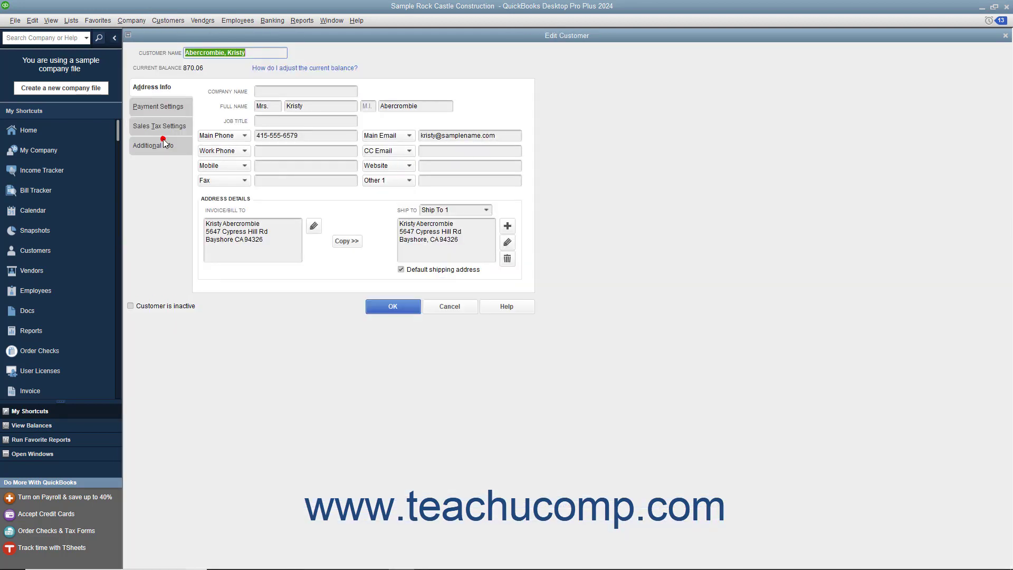
{"action": "left_click", "coordinate": [163, 108]}
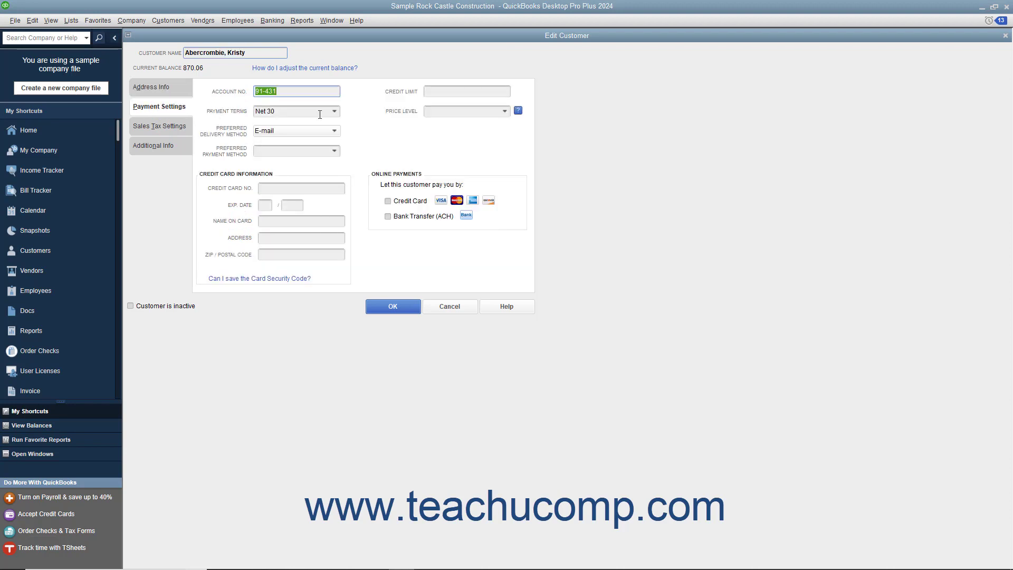
{"action": "left_click", "coordinate": [504, 112]}
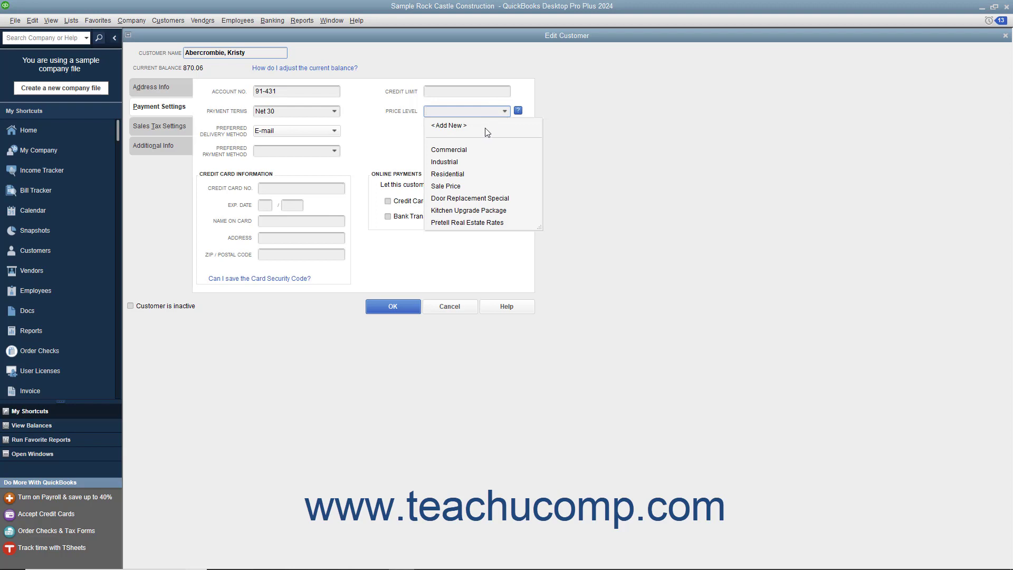
{"action": "left_click", "coordinate": [454, 176]}
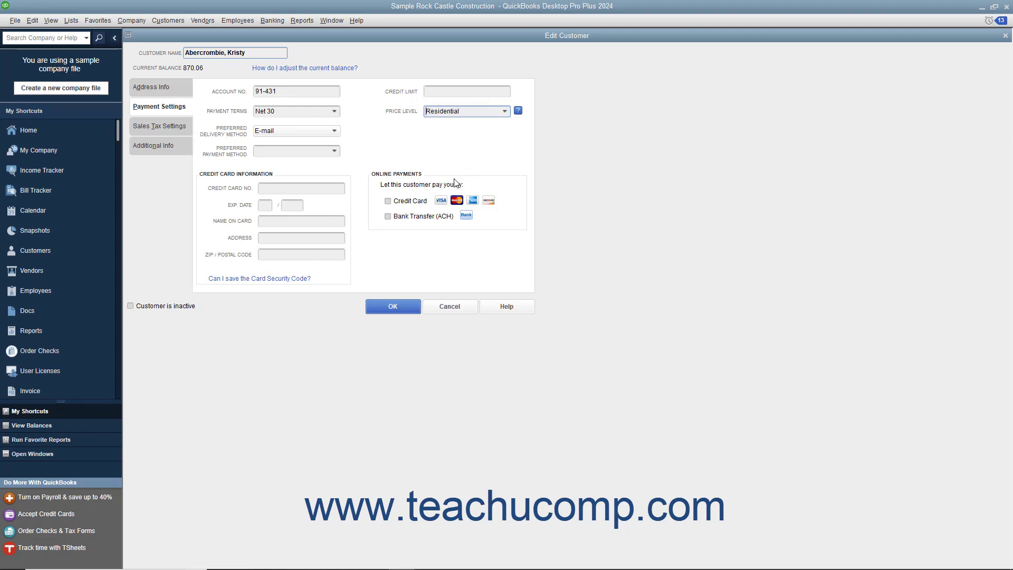
{"action": "left_click", "coordinate": [399, 307]}
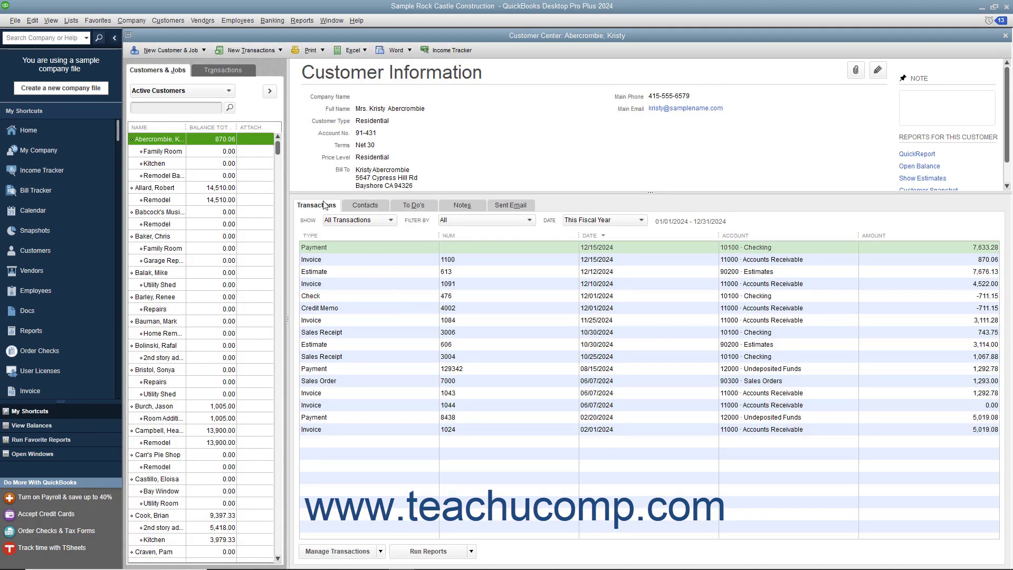
Start a new invoice for the customer with a Patio Door line at 190.00.
{"action": "left_click", "coordinate": [279, 51]}
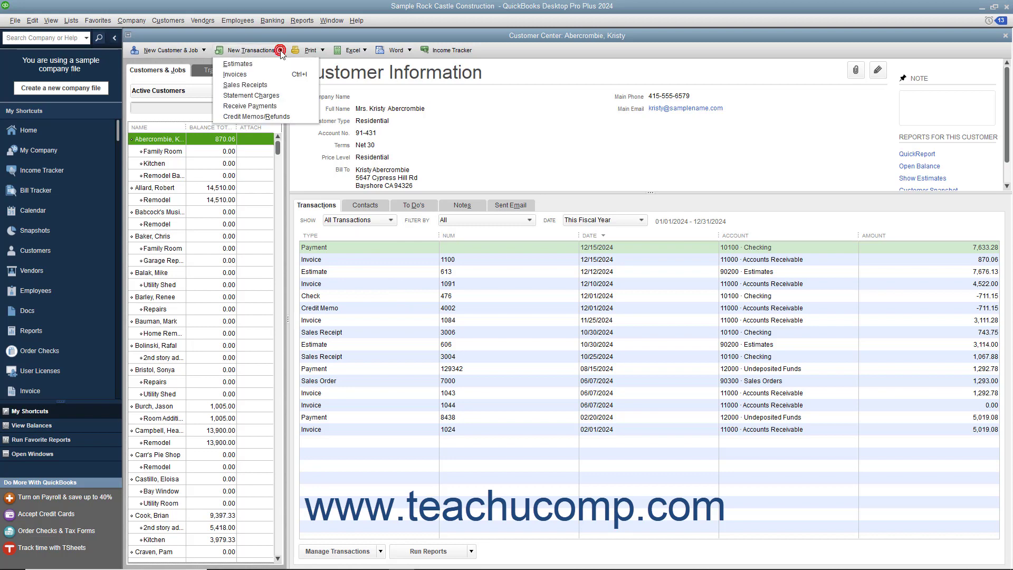
{"action": "left_click", "coordinate": [269, 75]}
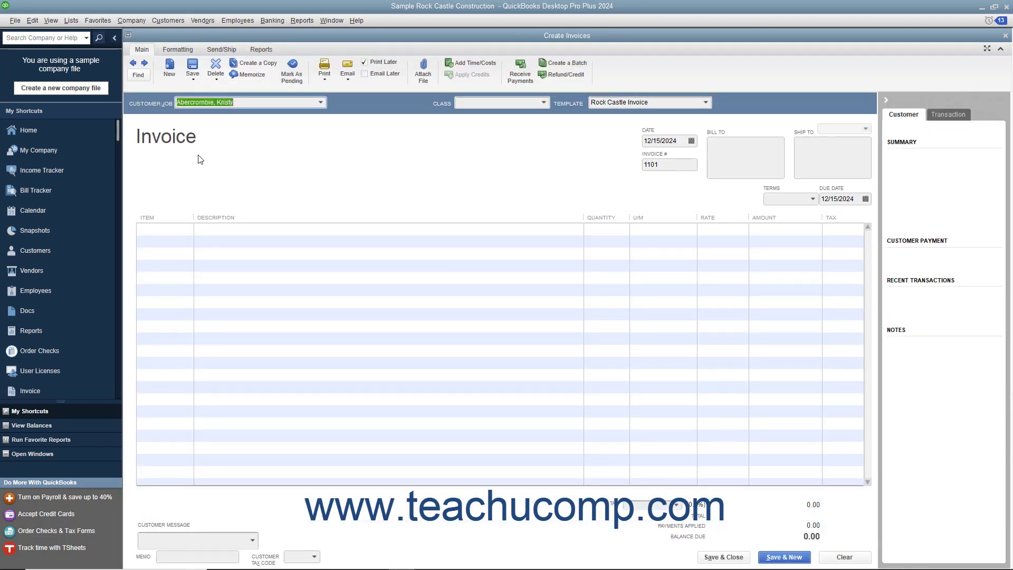
{"action": "left_click", "coordinate": [164, 228]}
{"action": "left_click", "coordinate": [461, 150]}
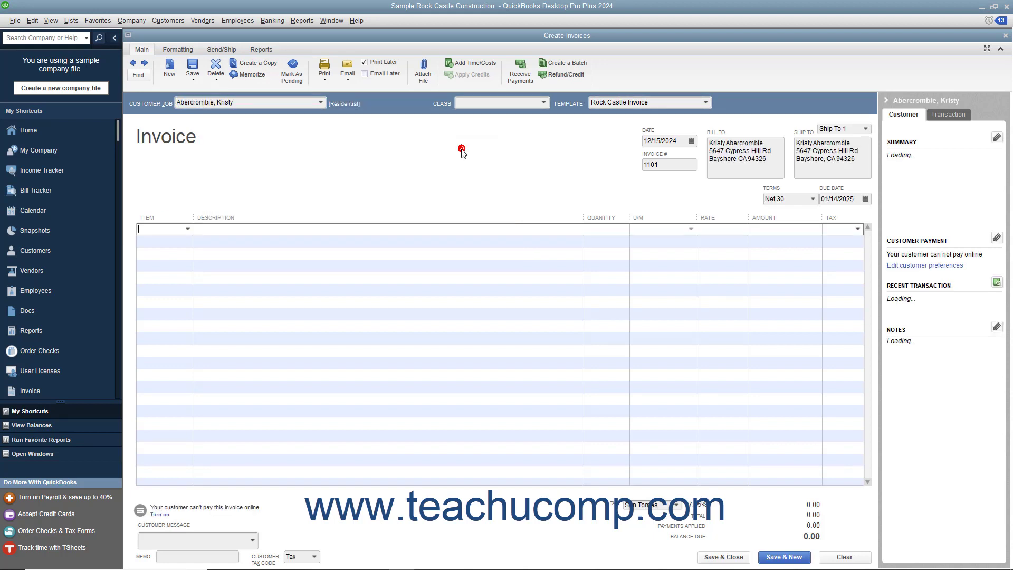
{"action": "type", "text": "Patio Door"}
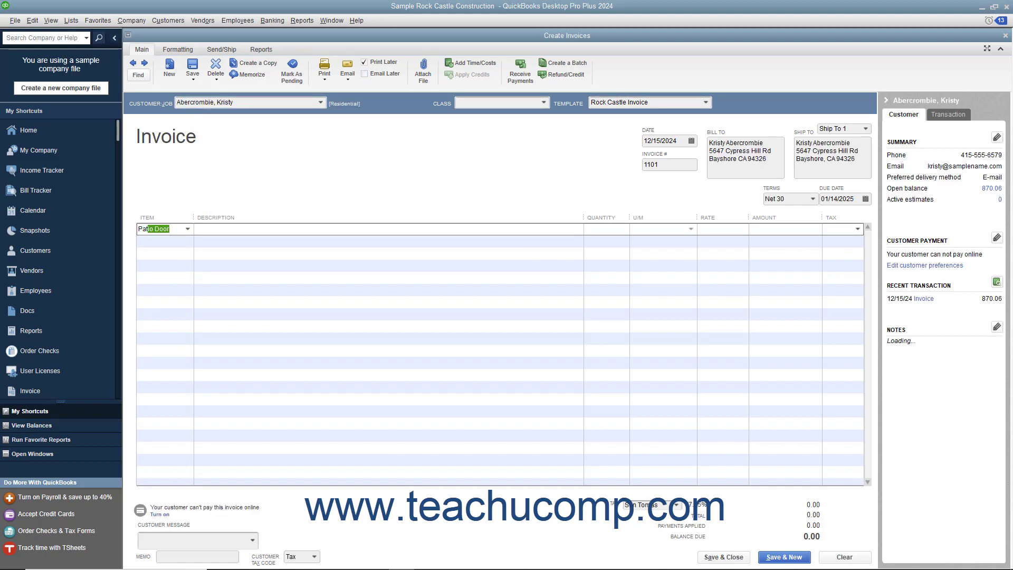
{"action": "key", "text": "Tab"}
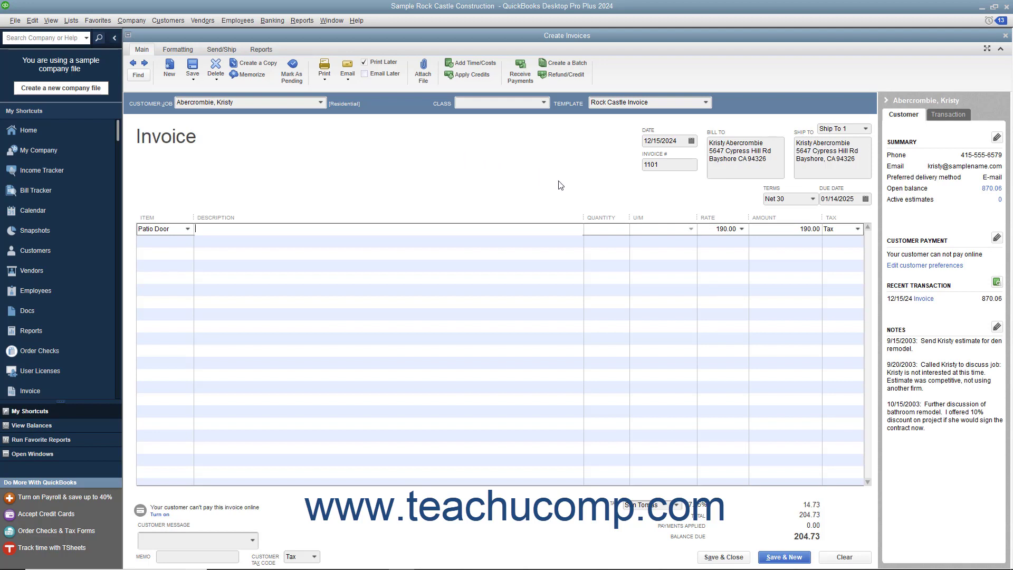
{"action": "left_click", "coordinate": [709, 231]}
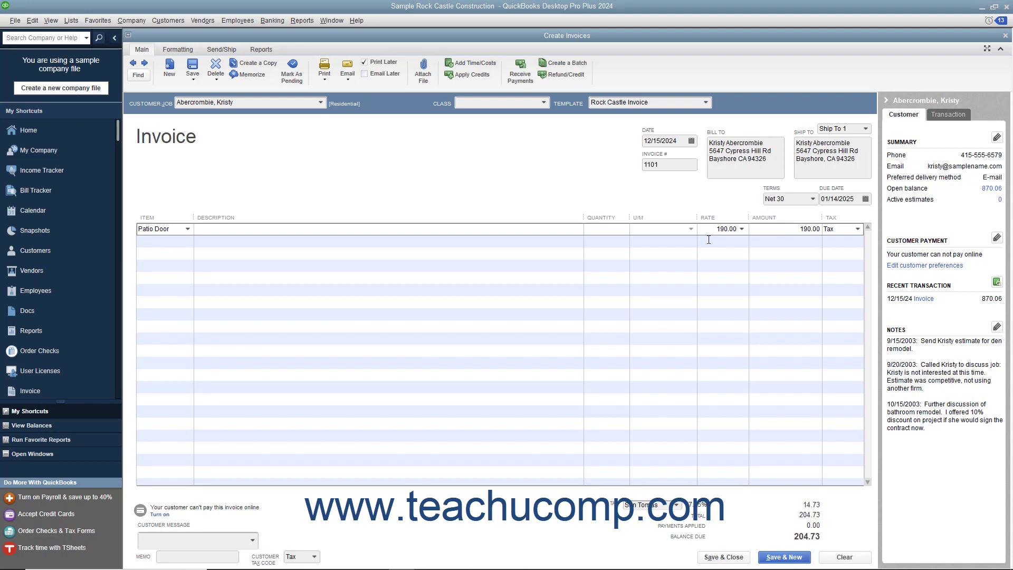
Reprice the Patio Door line to the Sale Price rate of 185.00, bringing the balance due to 199.34.
{"action": "left_click", "coordinate": [741, 229]}
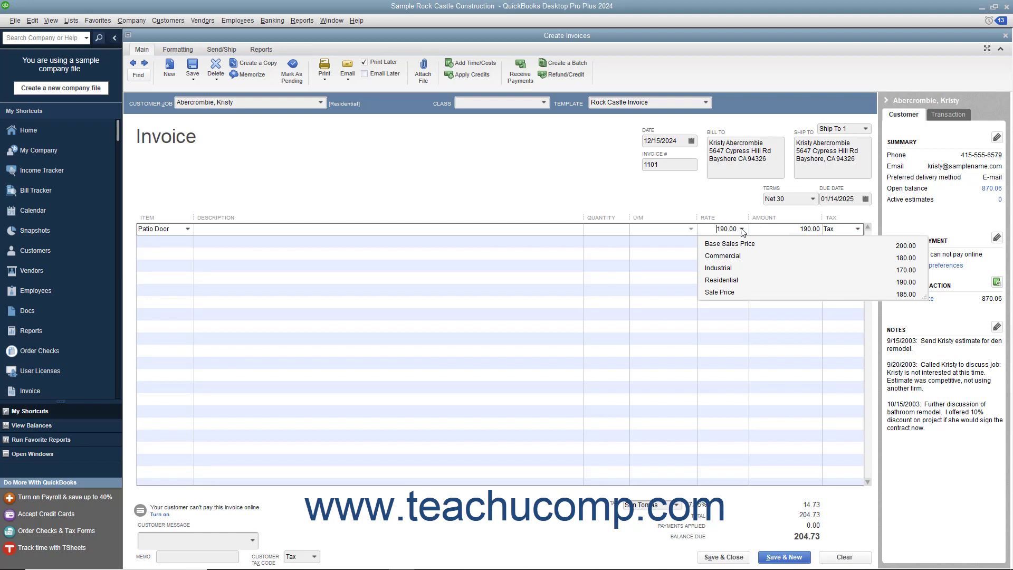
{"action": "left_click", "coordinate": [731, 292]}
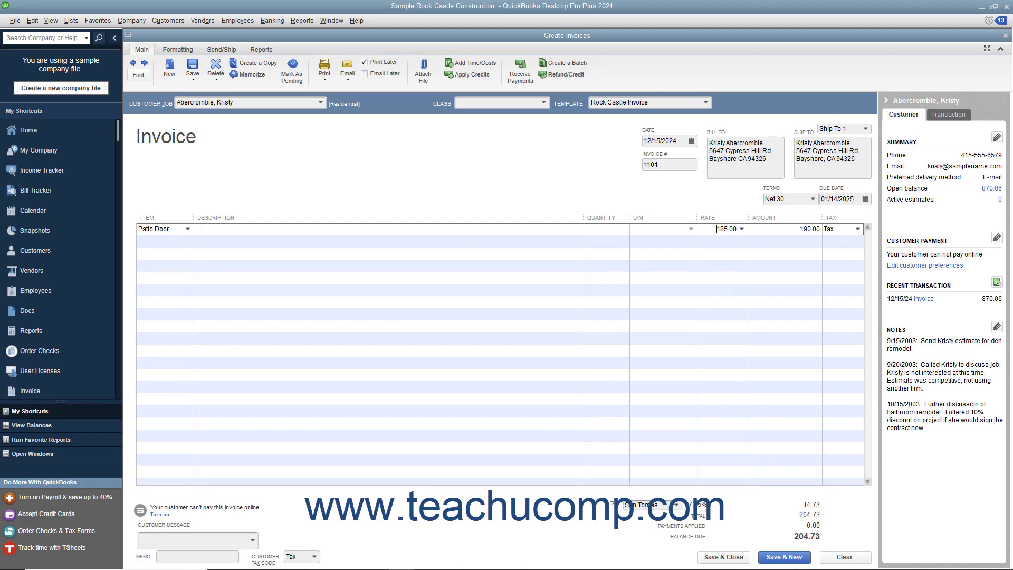
{"action": "left_click", "coordinate": [732, 292]}
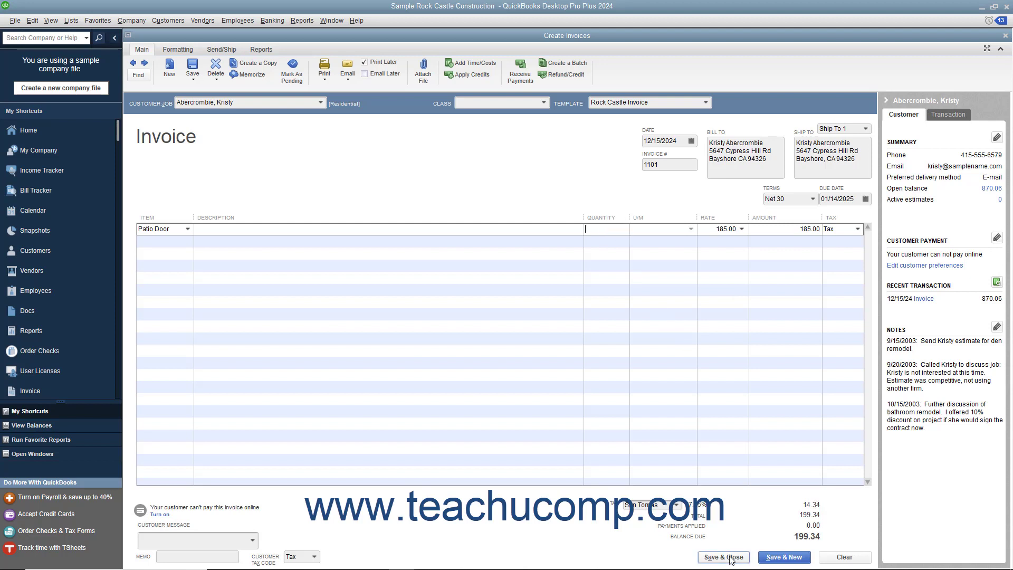